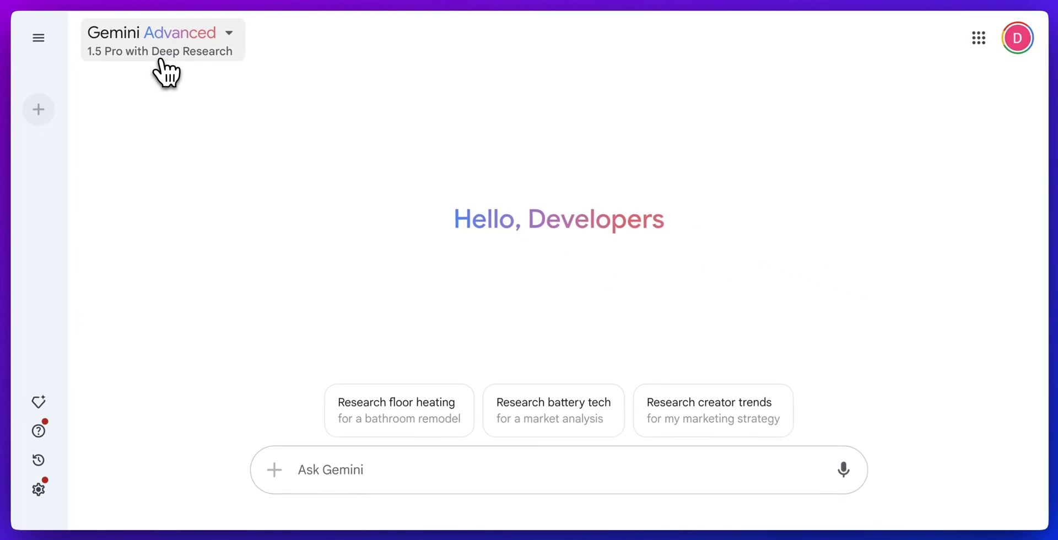
With Deep Research selected, request an analysis of the MAG 7's overall representation within the S&P 500
{"action": "left_click", "coordinate": [160, 59]}
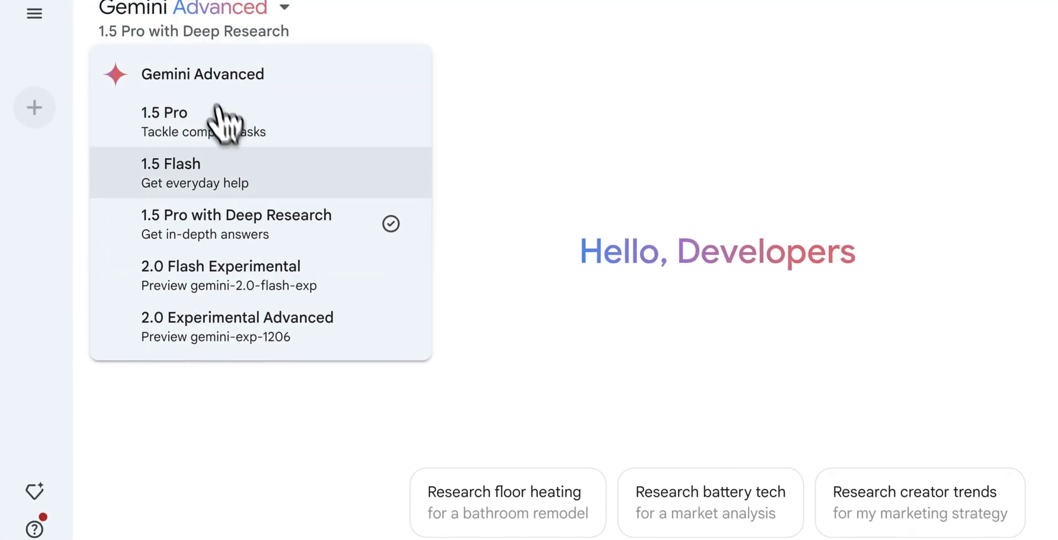
{"action": "left_click", "coordinate": [504, 449]}
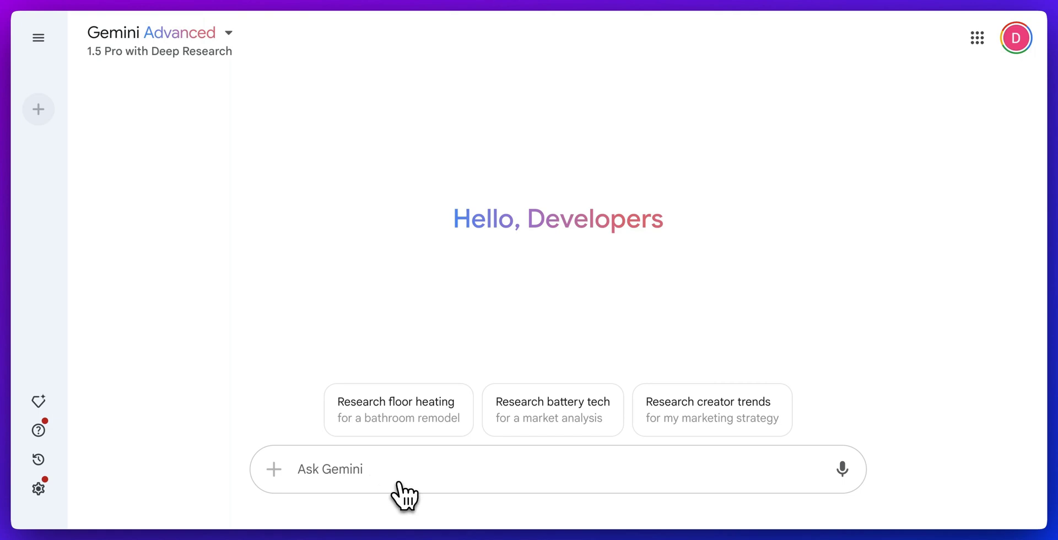
{"action": "left_click", "coordinate": [399, 478]}
{"action": "type", "text": "I want to do "}
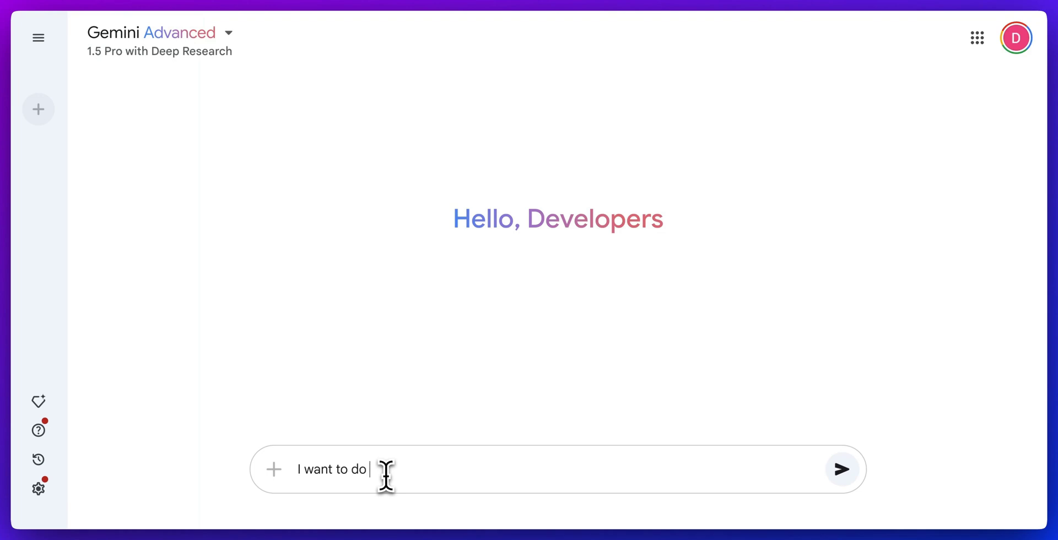
{"action": "type", "text": "an analysis of the MAG "}
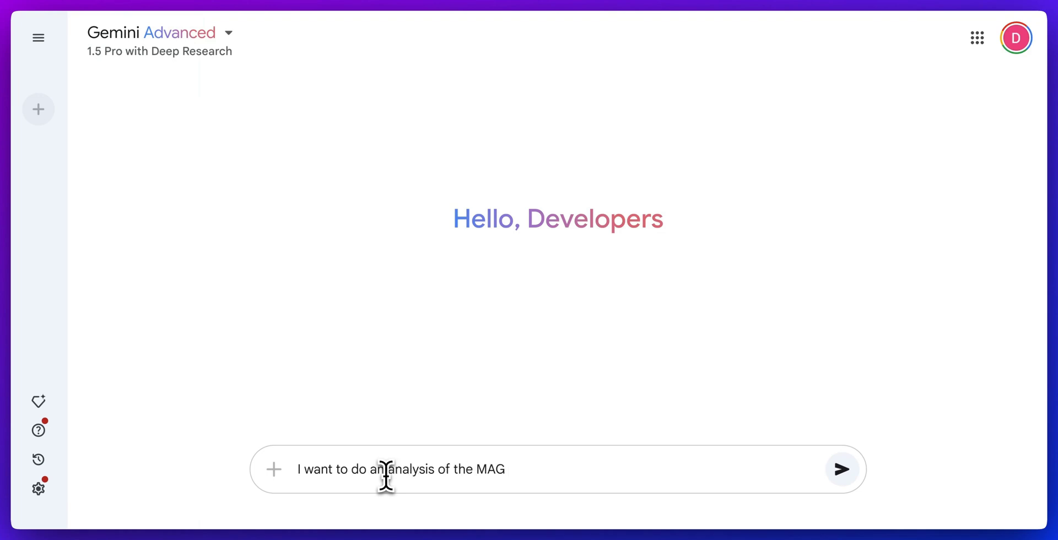
{"action": "type", "text": "7 and their overal"}
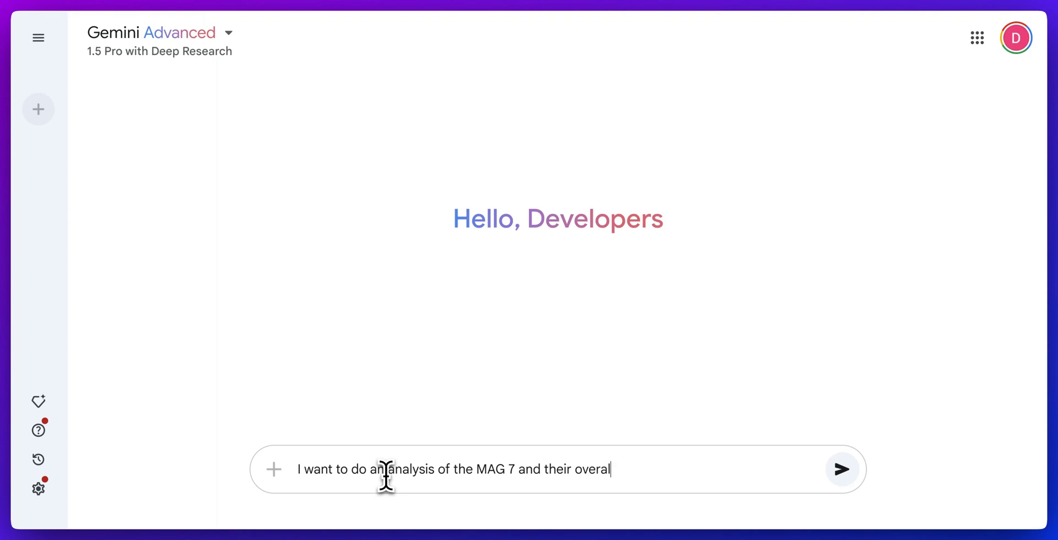
{"action": "type", "text": "l representation within the s "}
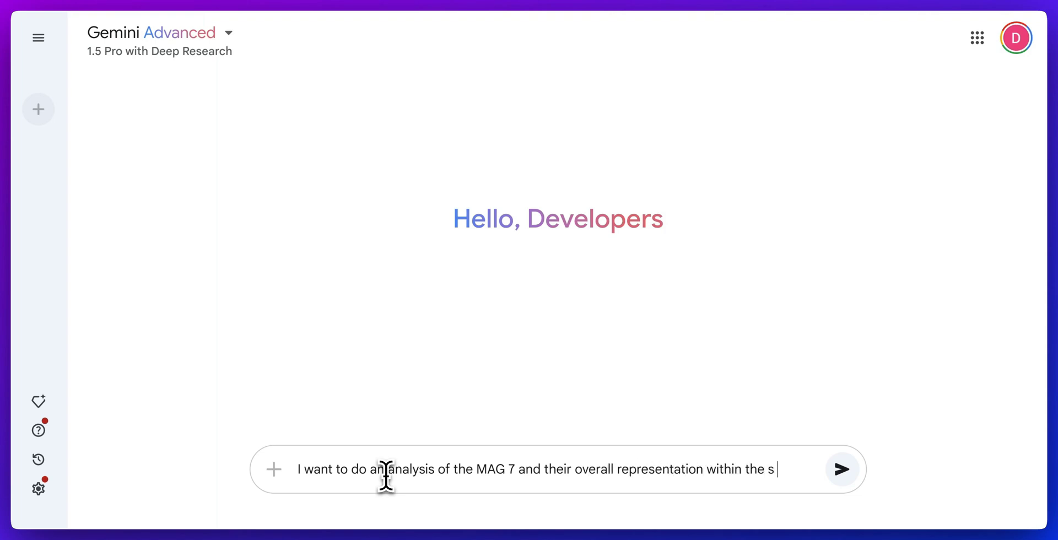
{"action": "type", "text": "and p 500"}
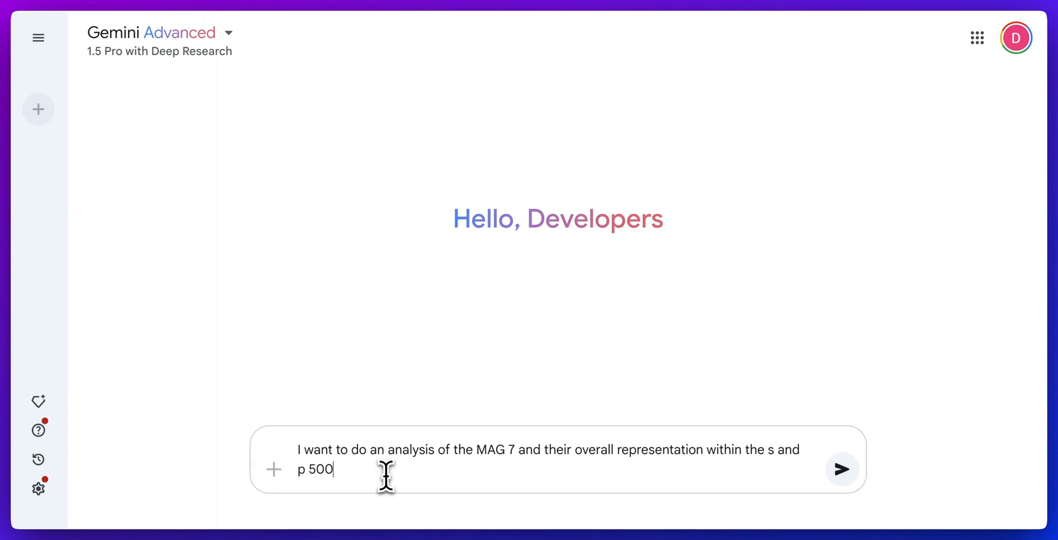
{"action": "key", "text": "Return"}
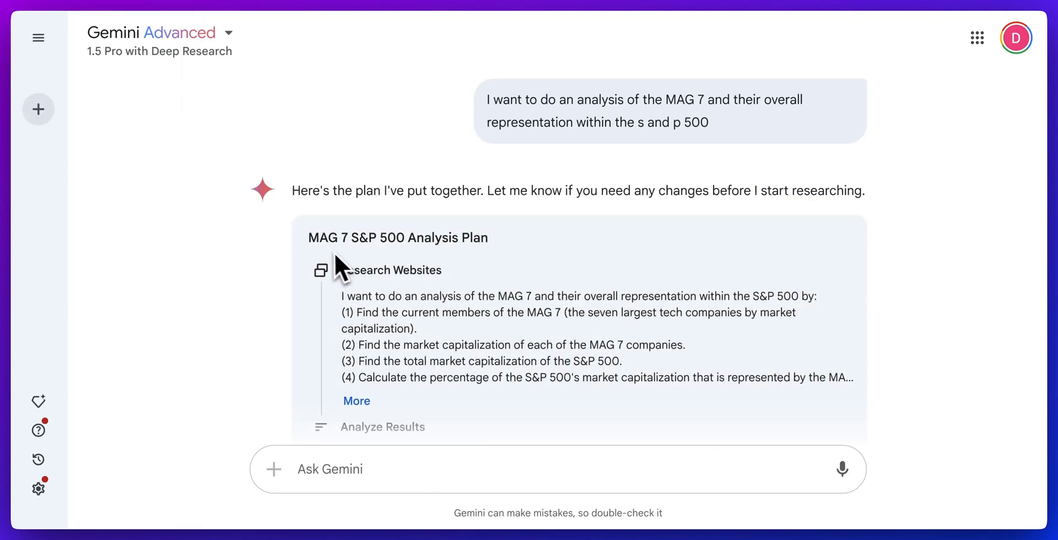
Expand all six plan steps and highlight the market capitalization and S&P 500 total steps
{"action": "scroll", "coordinate": [337, 259], "scroll_direction": "down", "scroll_amount": 3}
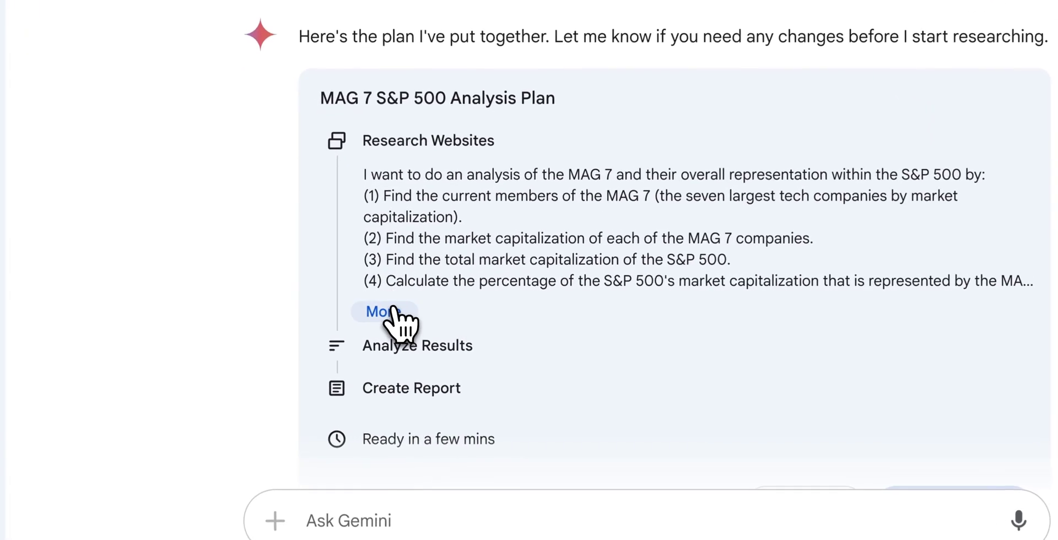
{"action": "left_click", "coordinate": [380, 310]}
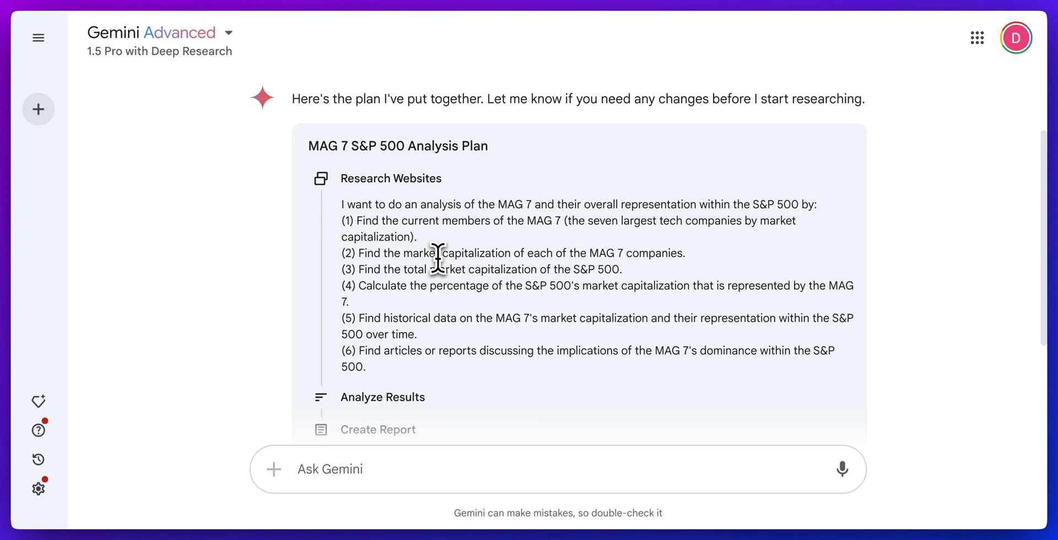
{"action": "left_click_drag", "start_coordinate": [438, 254], "coordinate": [685, 255]}
{"action": "left_click", "coordinate": [633, 282]}
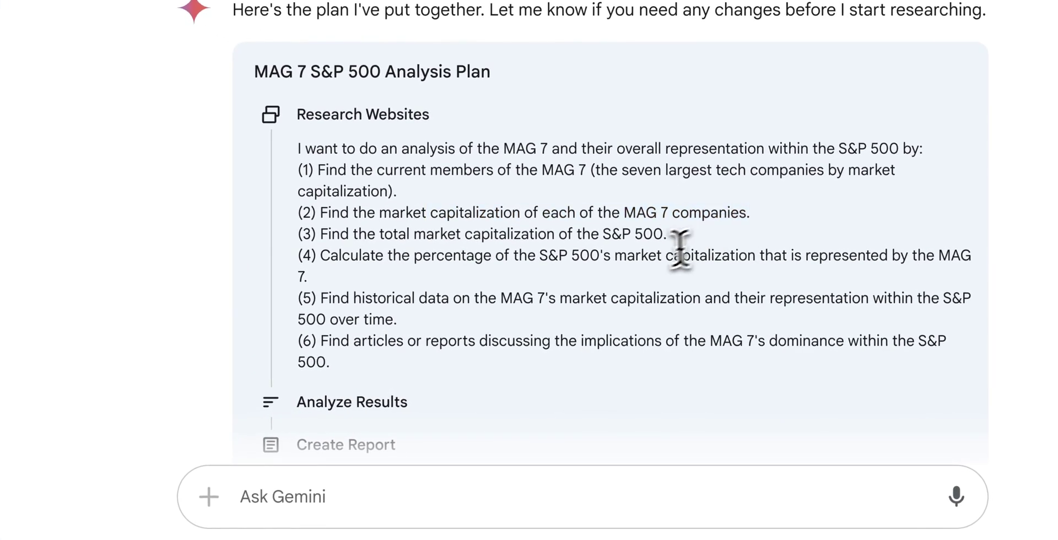
{"action": "left_click_drag", "start_coordinate": [353, 234], "coordinate": [688, 244]}
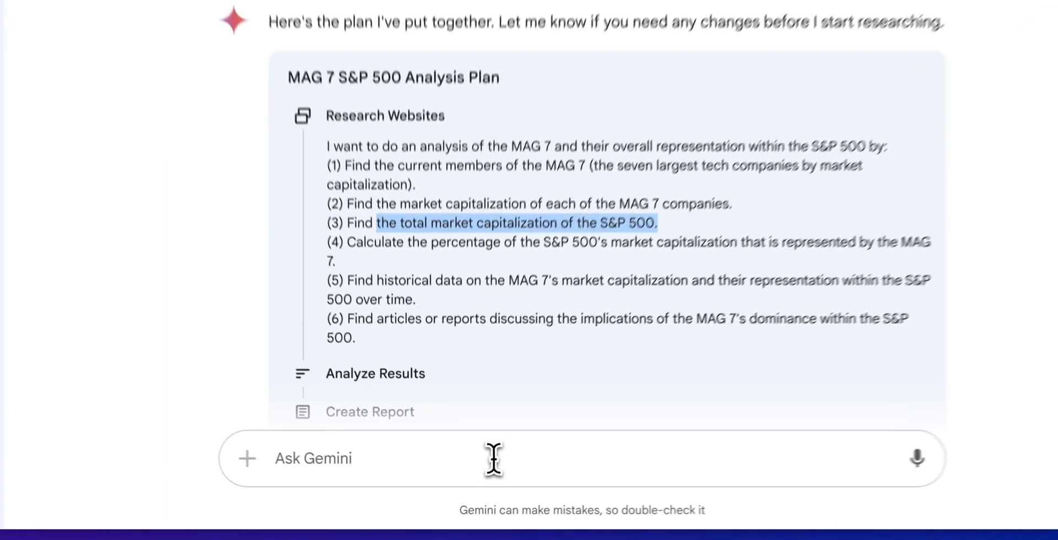
{"action": "left_click", "coordinate": [478, 467]}
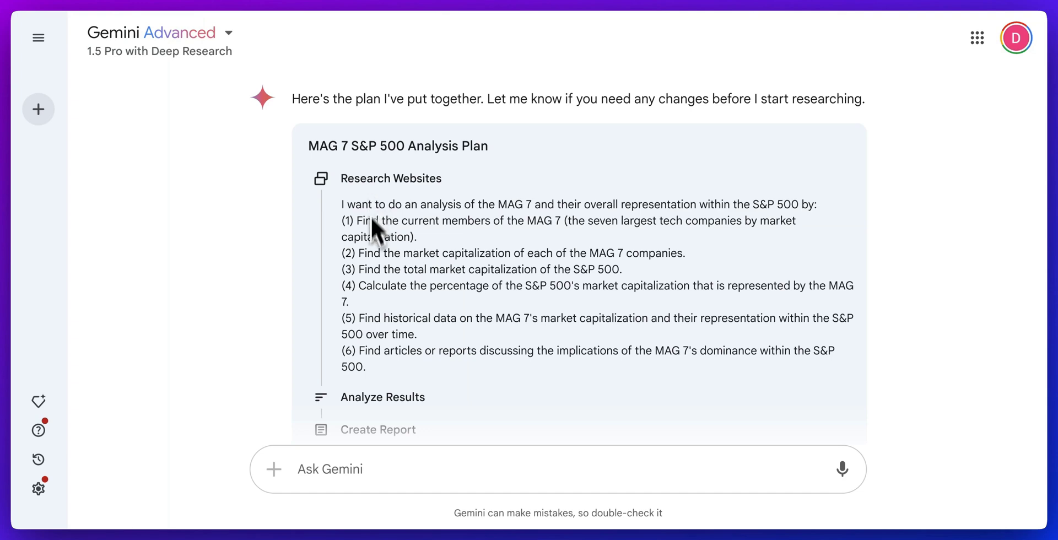
Start the research on the MAG 7 S&P 500 Analysis Plan
{"action": "scroll", "coordinate": [373, 275], "scroll_direction": "down", "scroll_amount": 1}
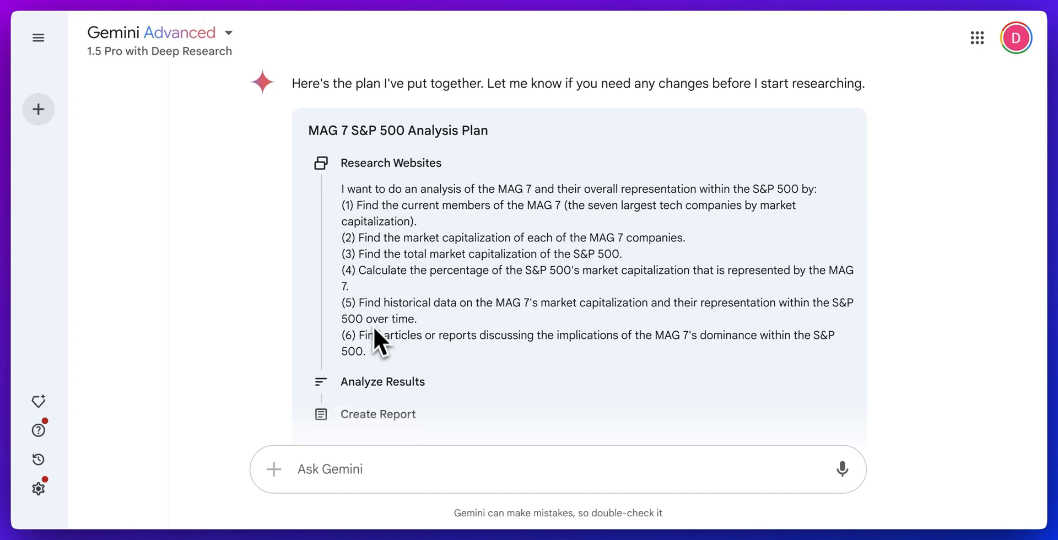
{"action": "scroll", "coordinate": [400, 395], "scroll_direction": "down", "scroll_amount": 3}
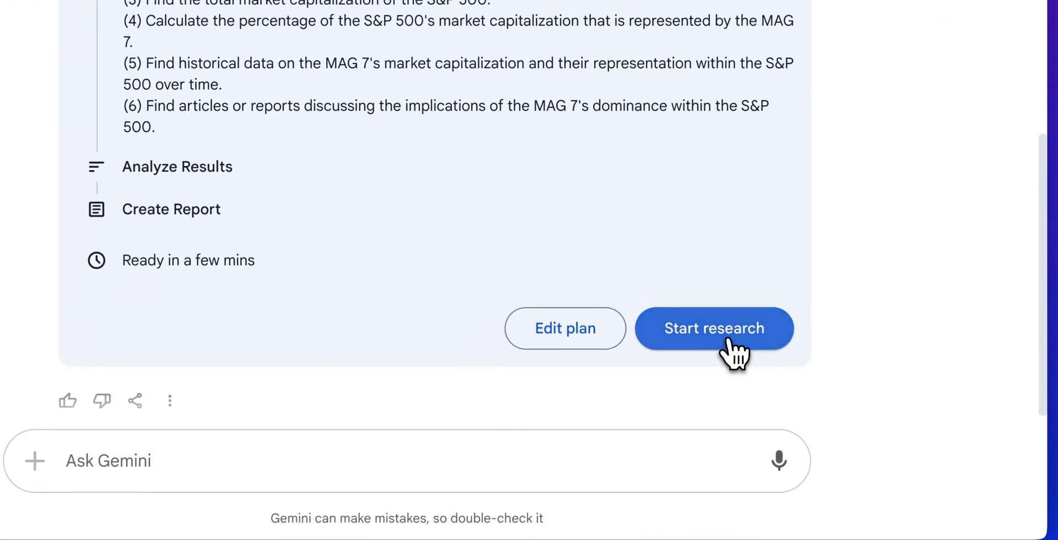
{"action": "left_click", "coordinate": [799, 369]}
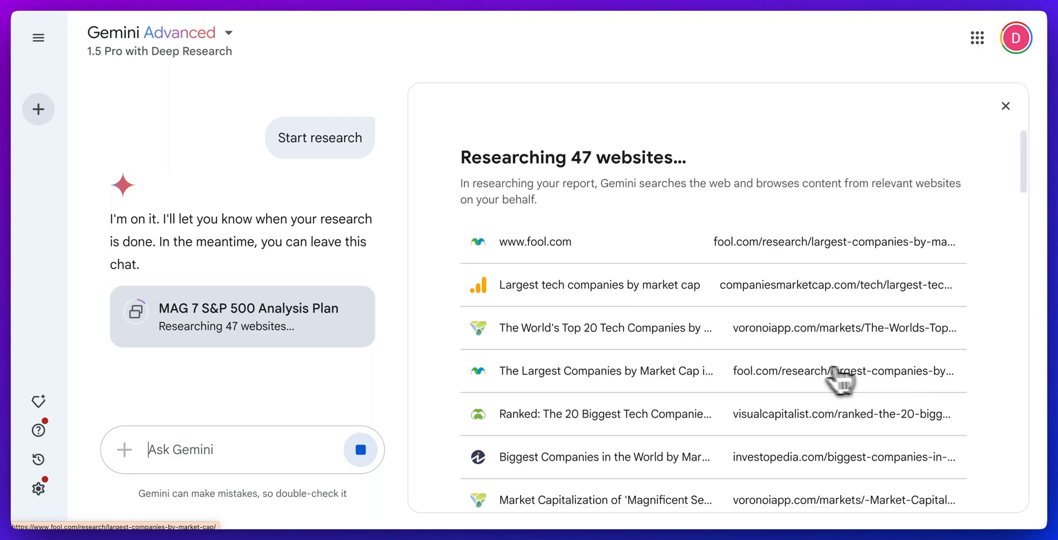
Scroll through the Researching websites list until all 47 are finished, then return to the top
{"action": "scroll", "coordinate": [826, 377], "scroll_direction": "down", "scroll_amount": 7}
{"action": "scroll", "coordinate": [769, 363], "scroll_direction": "down", "scroll_amount": 4}
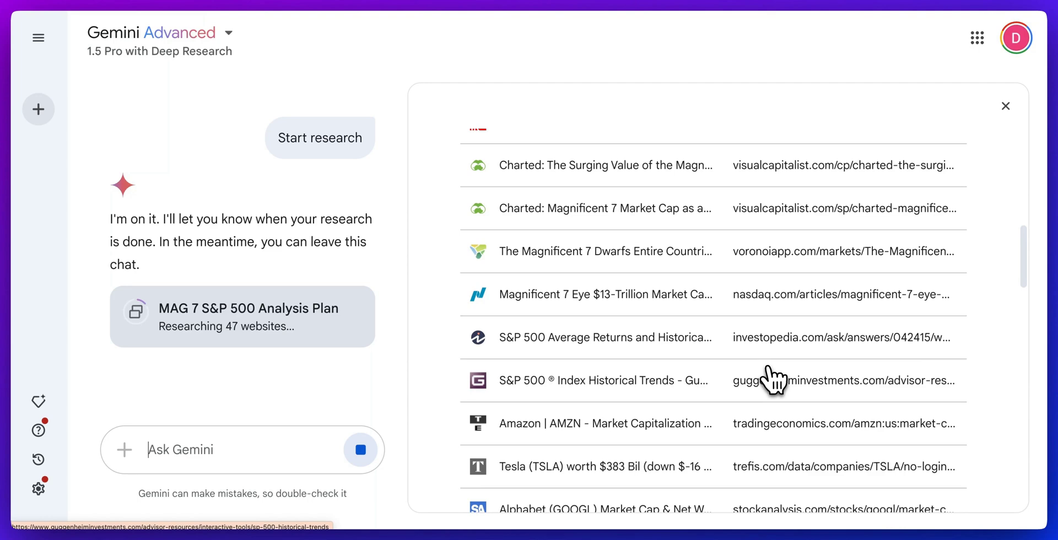
{"action": "scroll", "coordinate": [773, 380], "scroll_direction": "down", "scroll_amount": 8}
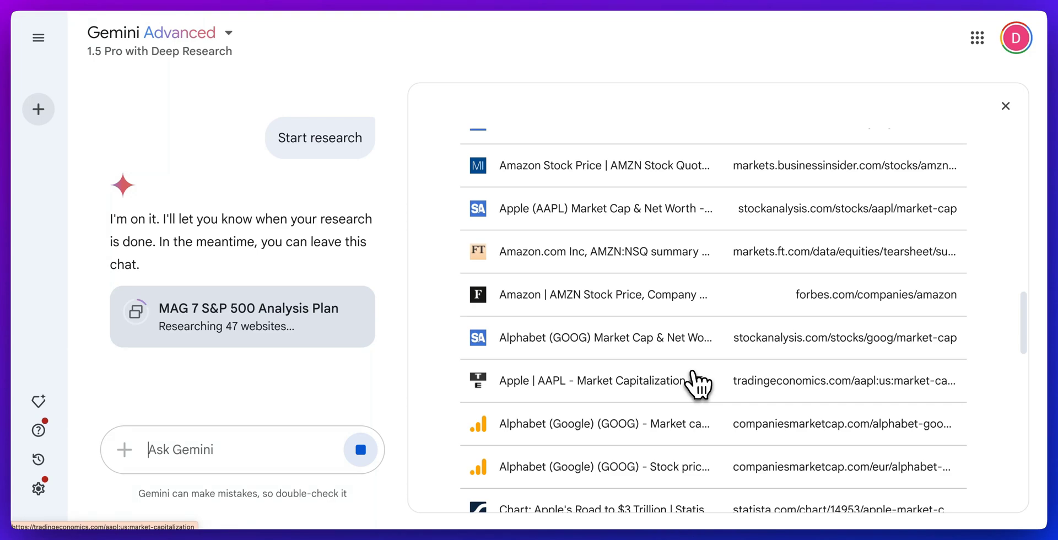
{"action": "scroll", "coordinate": [686, 378], "scroll_direction": "down", "scroll_amount": 4}
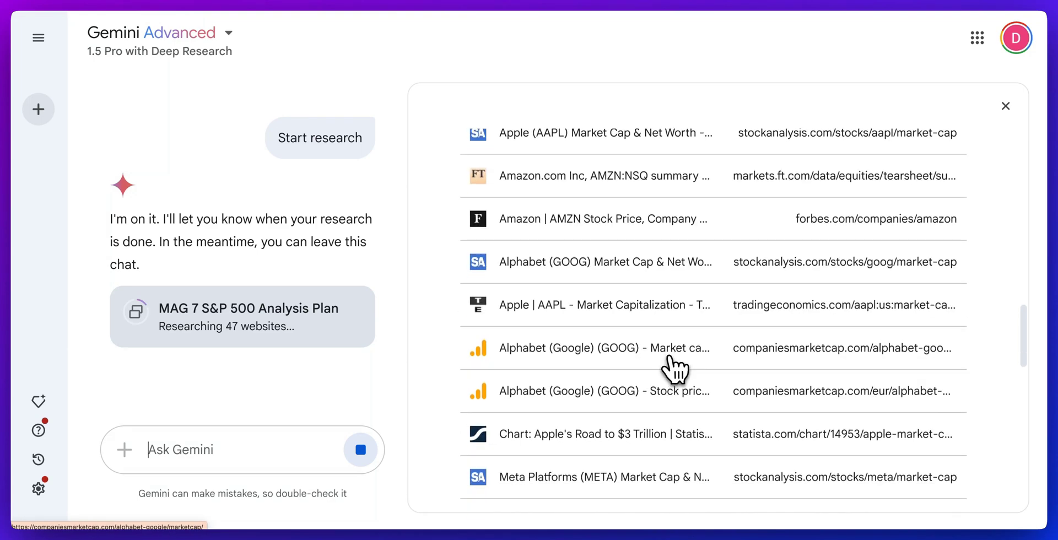
{"action": "scroll", "coordinate": [672, 377], "scroll_direction": "down", "scroll_amount": 1}
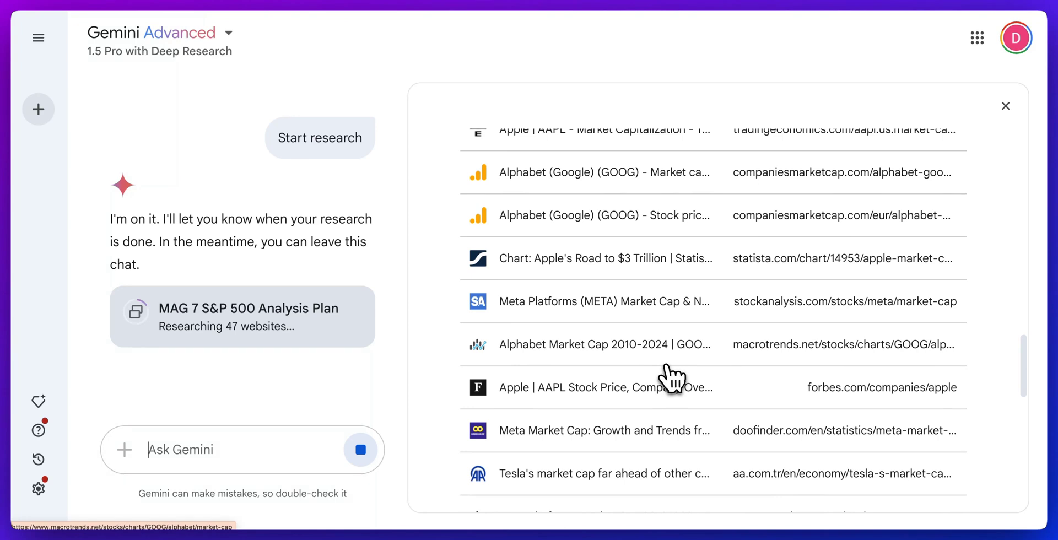
{"action": "scroll", "coordinate": [671, 377], "scroll_direction": "down", "scroll_amount": 2}
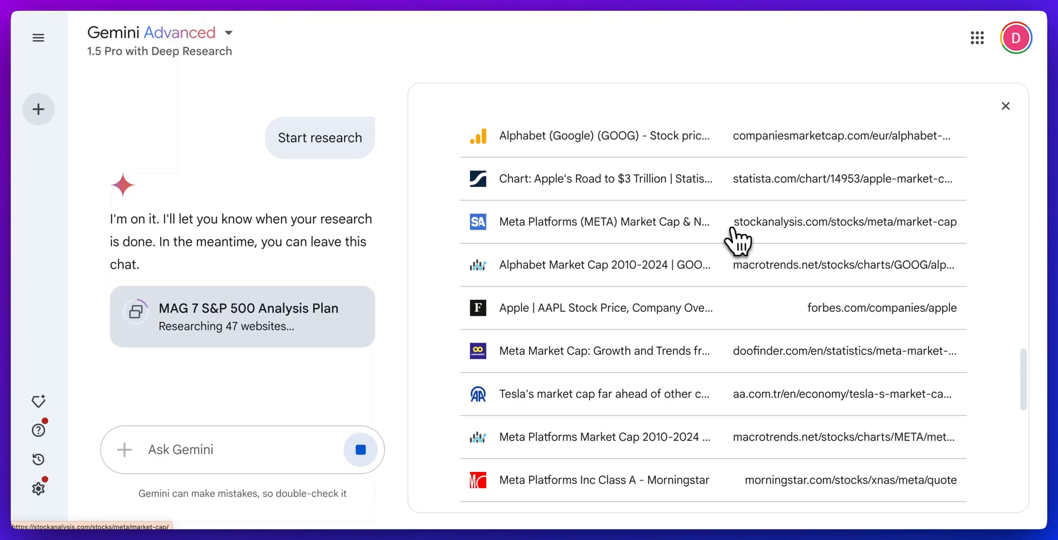
{"action": "scroll", "coordinate": [730, 239], "scroll_direction": "down", "scroll_amount": 6}
{"action": "scroll", "coordinate": [728, 238], "scroll_direction": "down", "scroll_amount": 6}
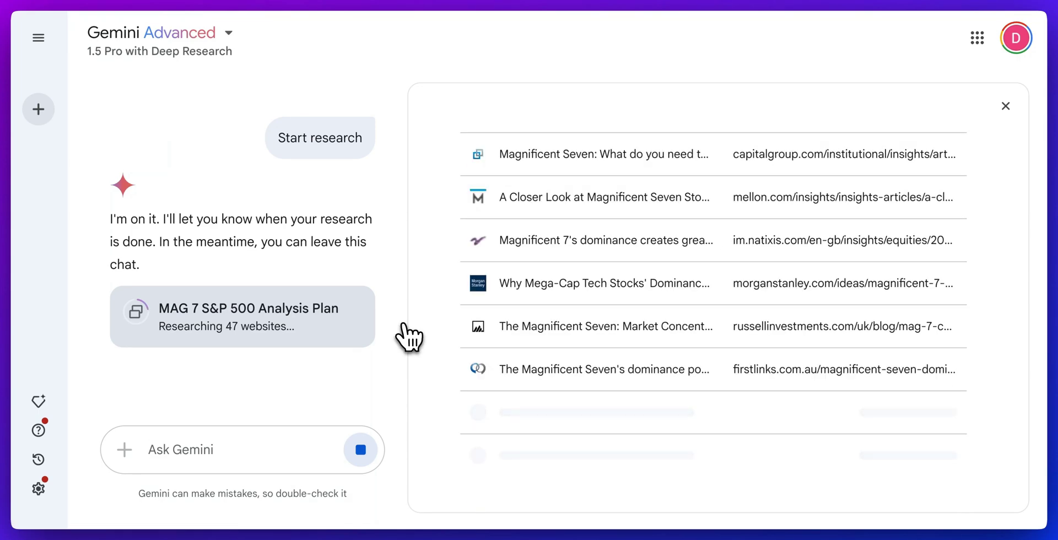
{"action": "scroll", "coordinate": [425, 336], "scroll_direction": "up", "scroll_amount": 15}
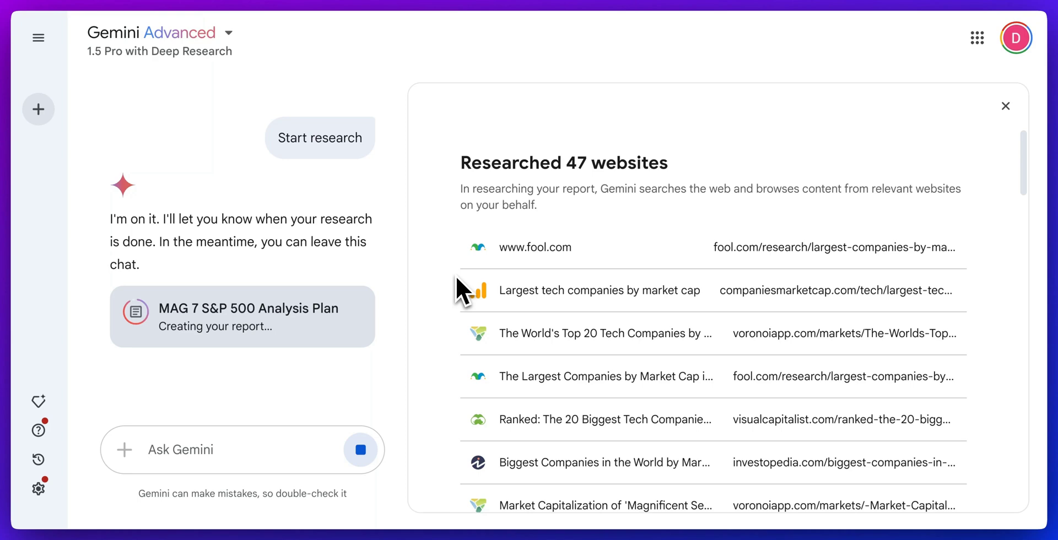
Scroll the finished report down to its MAG 7 market cap table
{"action": "scroll", "coordinate": [456, 264], "scroll_direction": "down", "scroll_amount": 20}
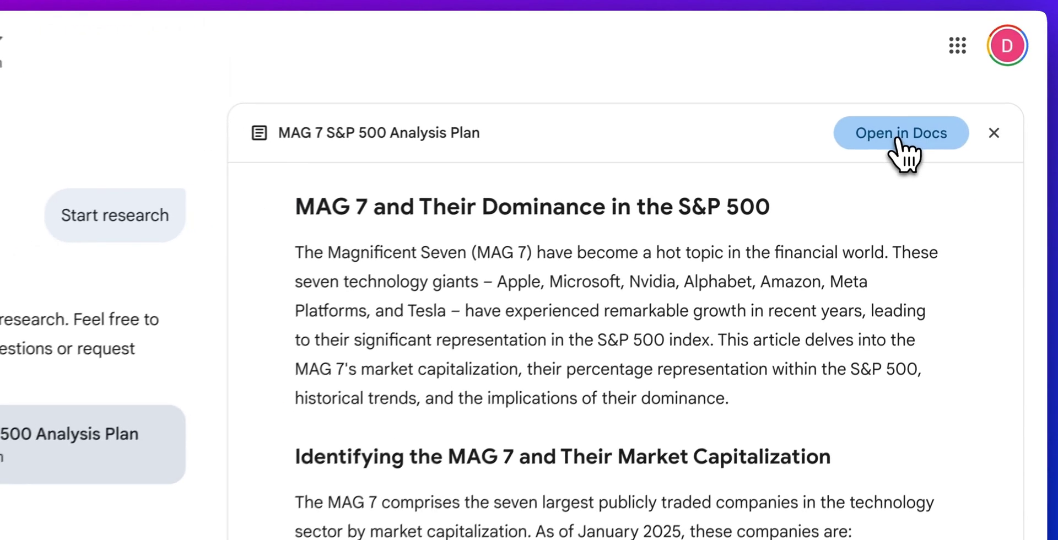
Open the report in Google Docs and select the sentence stating MAG 7 holds 34.6%
{"action": "left_click", "coordinate": [897, 141]}
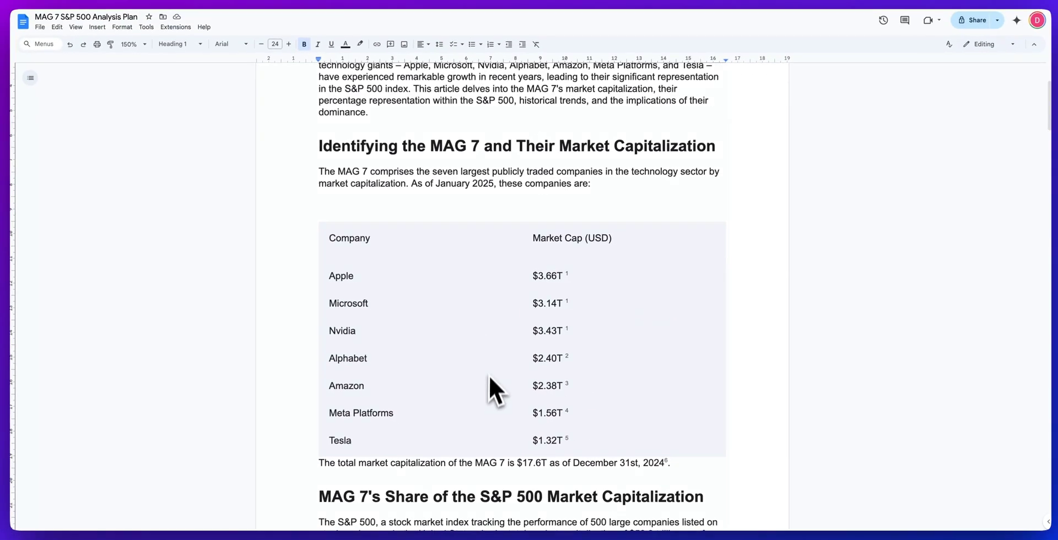
{"action": "scroll", "coordinate": [489, 375], "scroll_direction": "down", "scroll_amount": 2}
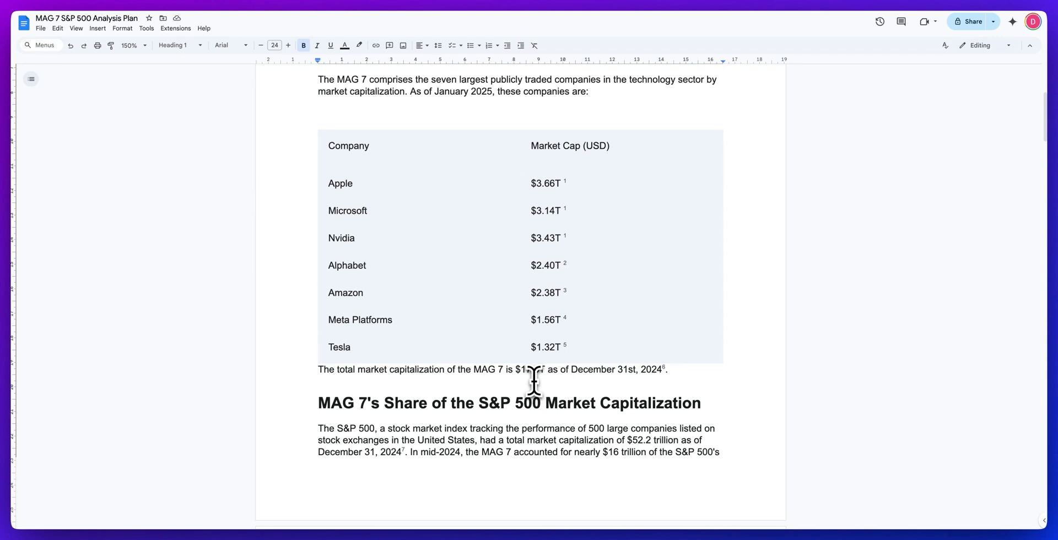
{"action": "scroll", "coordinate": [534, 380], "scroll_direction": "down", "scroll_amount": 5}
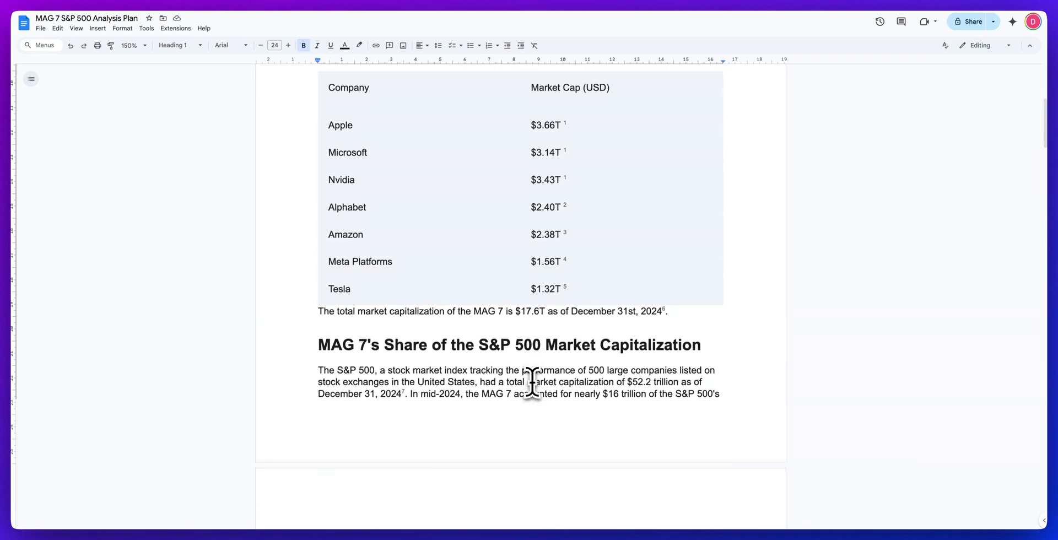
{"action": "left_click", "coordinate": [546, 344]}
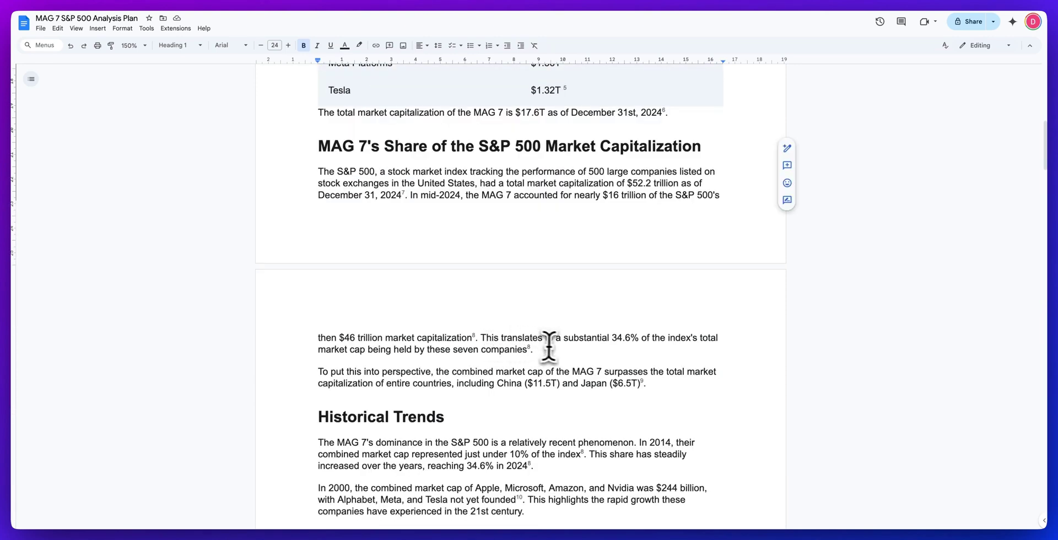
{"action": "left_click_drag", "start_coordinate": [627, 336], "coordinate": [464, 322]}
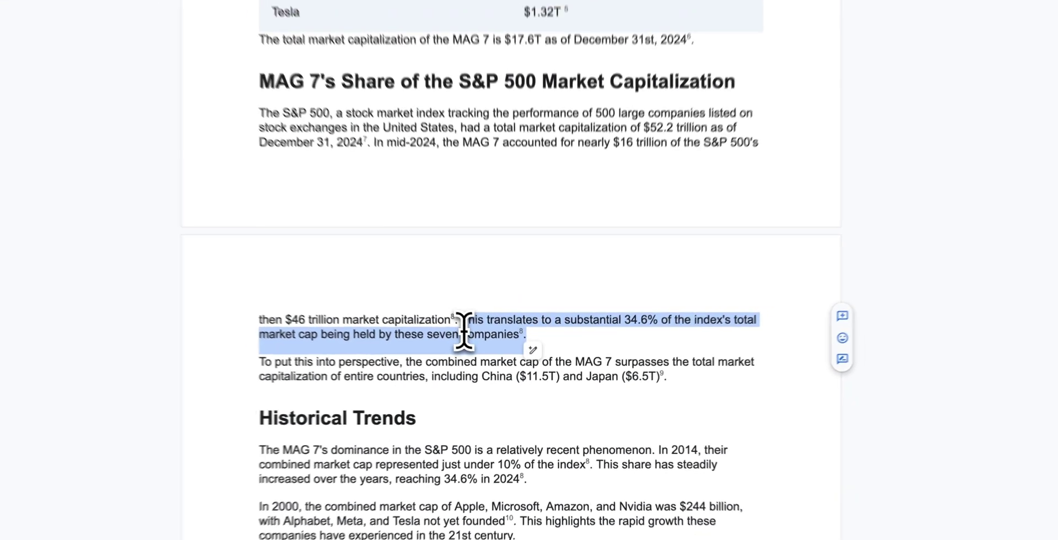
Scroll past both share tables, including 2014–2024, down to the Works cited section
{"action": "scroll", "coordinate": [463, 330], "scroll_direction": "down", "scroll_amount": 3}
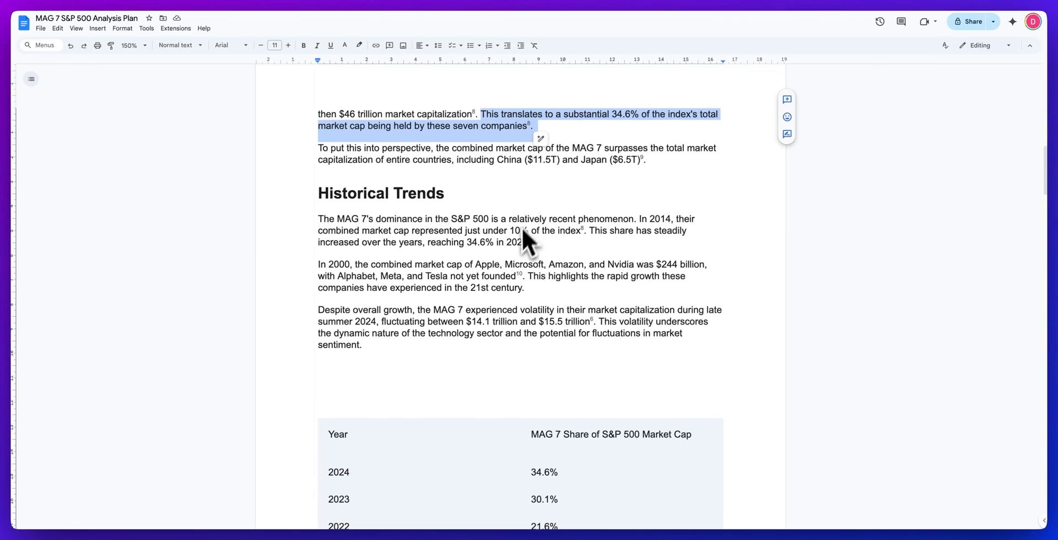
{"action": "scroll", "coordinate": [513, 250], "scroll_direction": "down", "scroll_amount": 1}
{"action": "scroll", "coordinate": [481, 329], "scroll_direction": "down", "scroll_amount": 3}
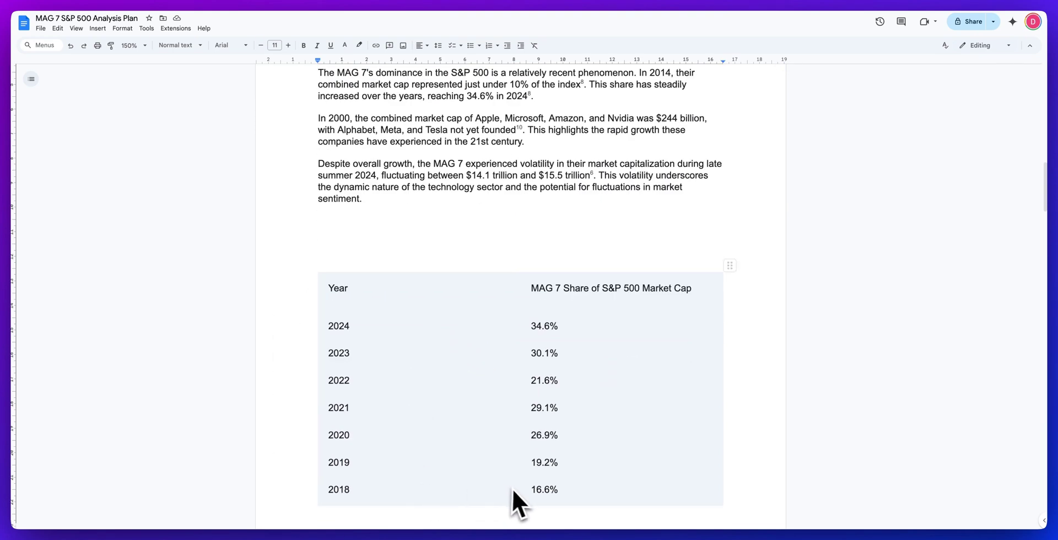
{"action": "scroll", "coordinate": [429, 476], "scroll_direction": "down", "scroll_amount": 4}
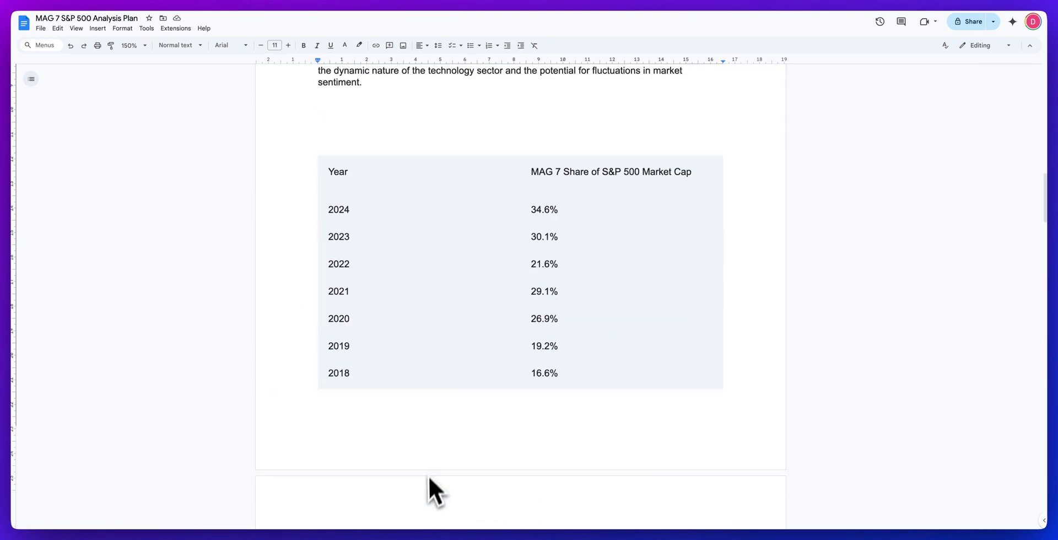
{"action": "scroll", "coordinate": [423, 503], "scroll_direction": "down", "scroll_amount": 3}
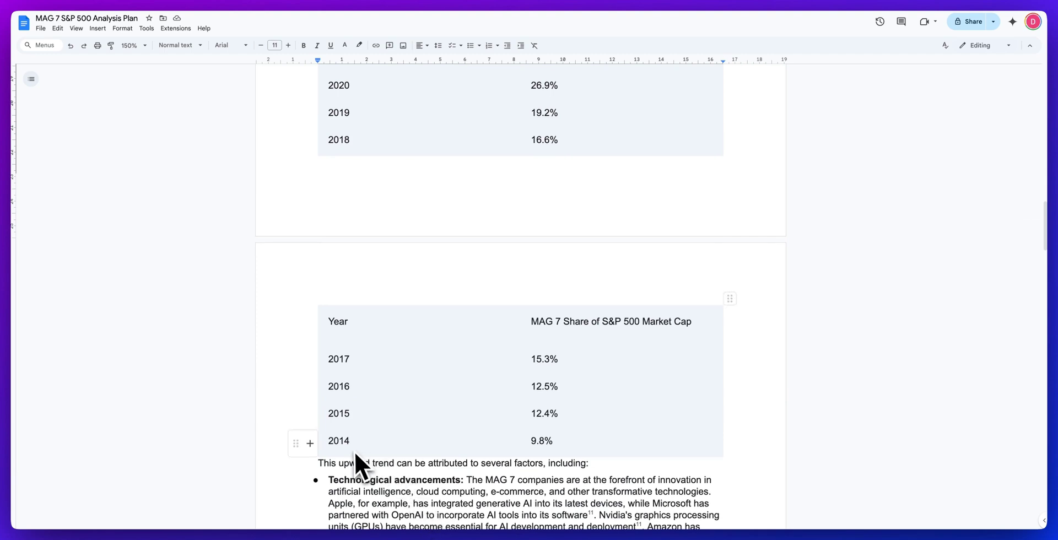
{"action": "scroll", "coordinate": [533, 434], "scroll_direction": "up", "scroll_amount": 1}
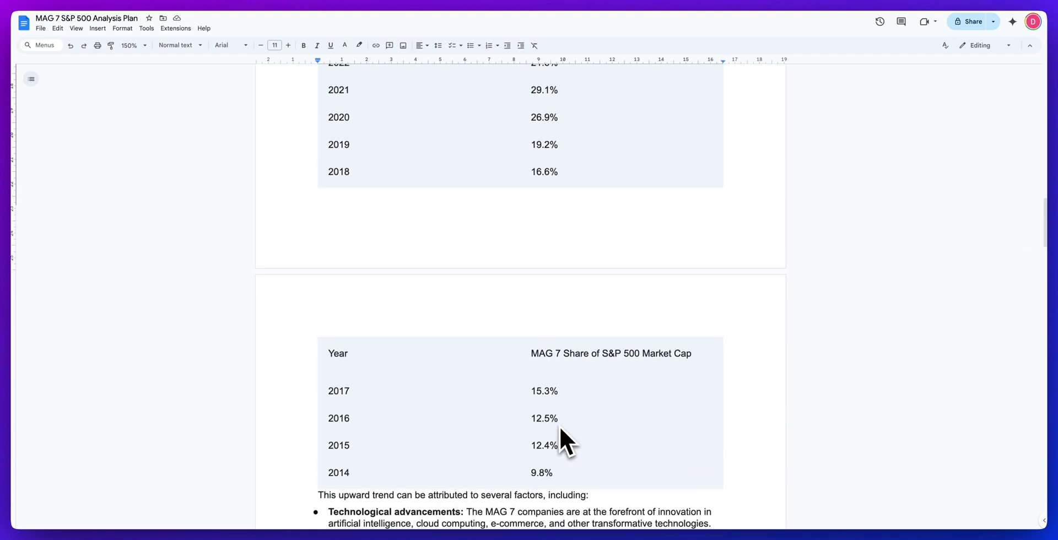
{"action": "scroll", "coordinate": [560, 429], "scroll_direction": "up", "scroll_amount": 2}
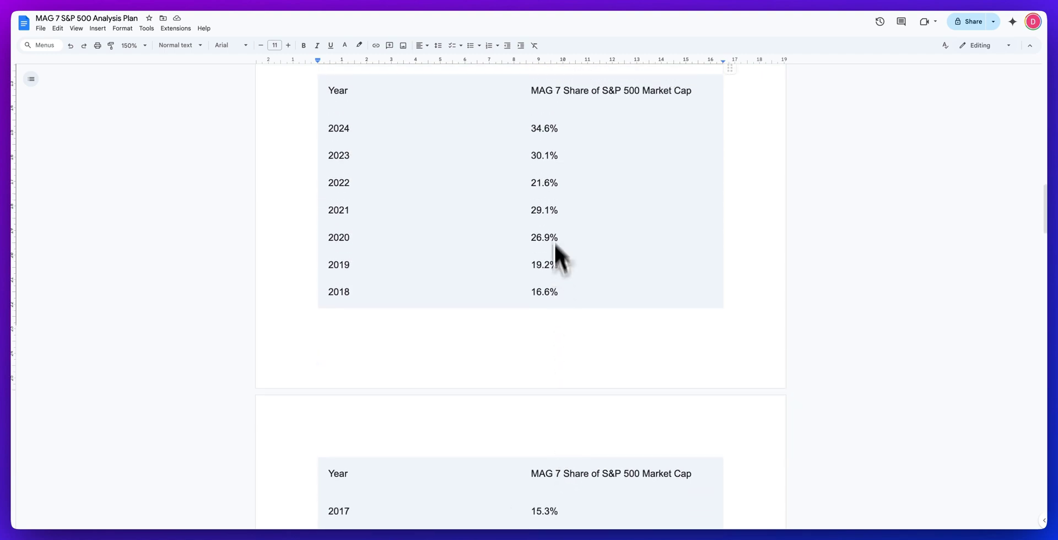
{"action": "scroll", "coordinate": [543, 313], "scroll_direction": "down", "scroll_amount": 15}
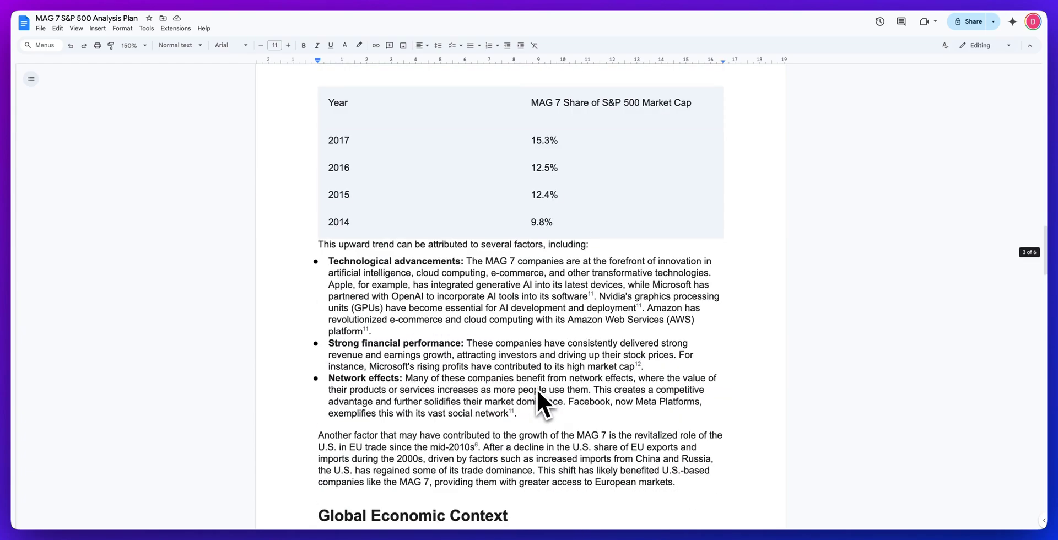
{"action": "scroll", "coordinate": [536, 394], "scroll_direction": "down", "scroll_amount": 10}
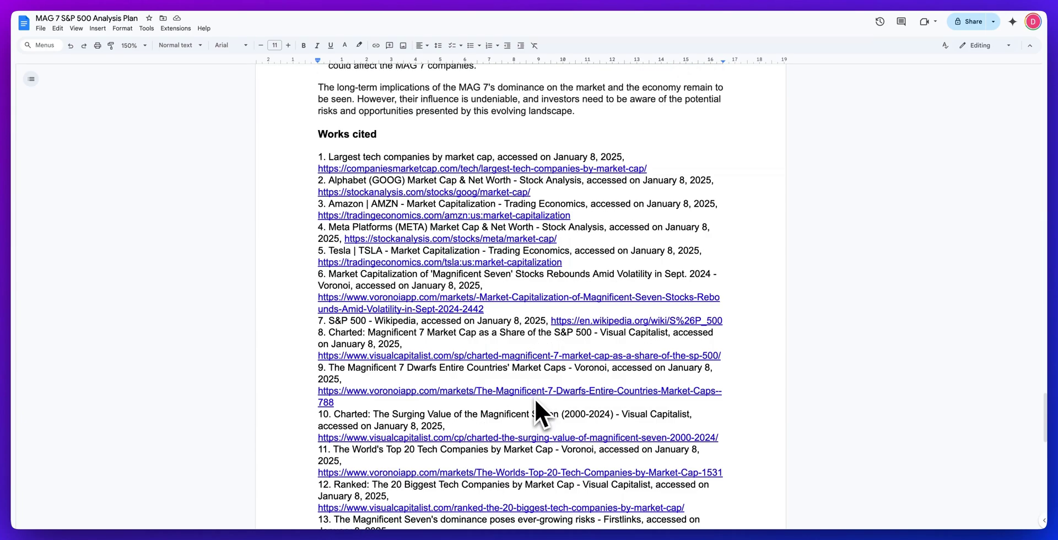
{"action": "scroll", "coordinate": [535, 402], "scroll_direction": "down", "scroll_amount": 2}
{"action": "scroll", "coordinate": [536, 402], "scroll_direction": "up", "scroll_amount": 4}
{"action": "scroll", "coordinate": [535, 410], "scroll_direction": "up", "scroll_amount": 3}
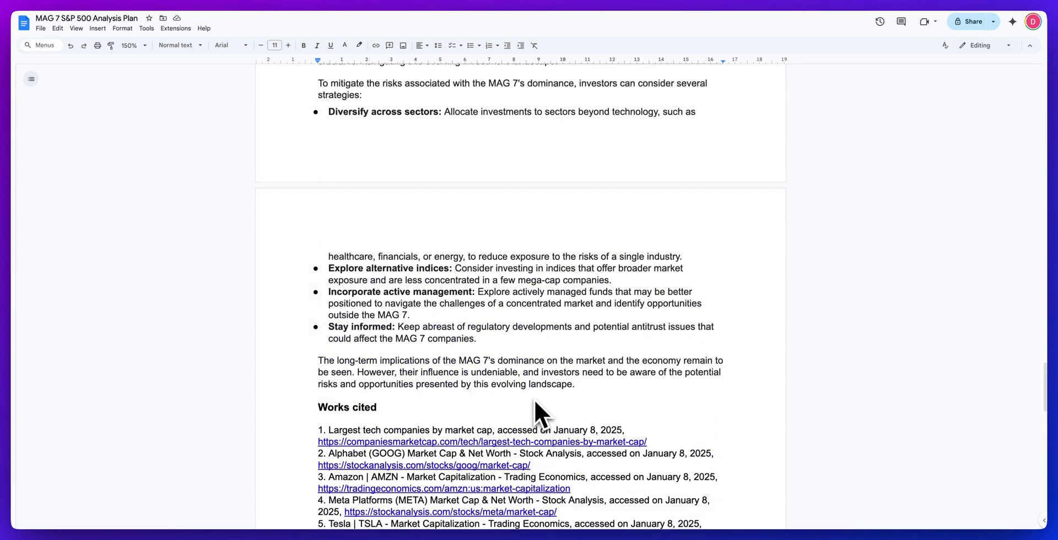
{"action": "scroll", "coordinate": [534, 412], "scroll_direction": "down", "scroll_amount": 4}
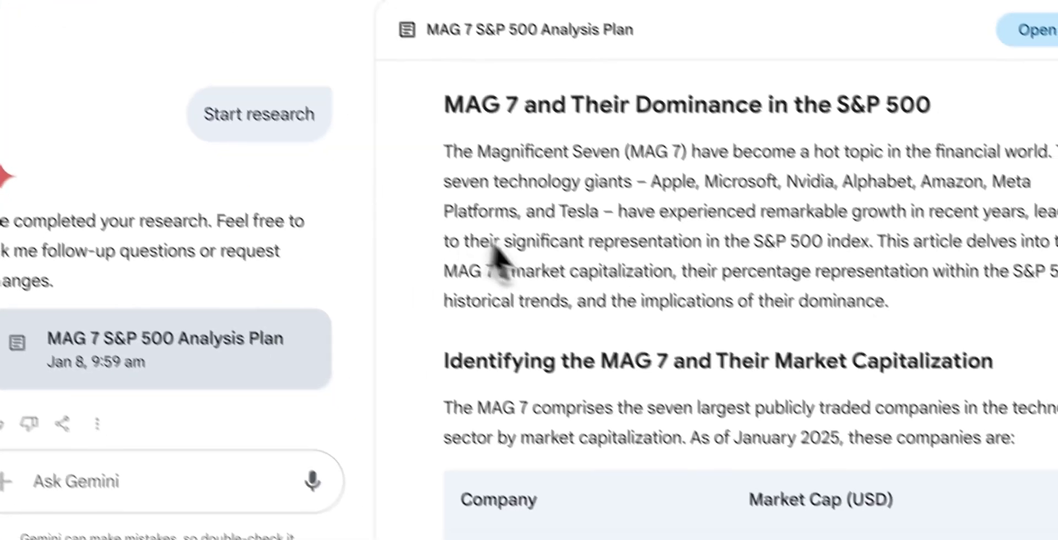
Show the sources for the market cap table and 34.6% sentence, ending at the 2014–2024 share table
{"action": "scroll", "coordinate": [496, 253], "scroll_direction": "down", "scroll_amount": 10}
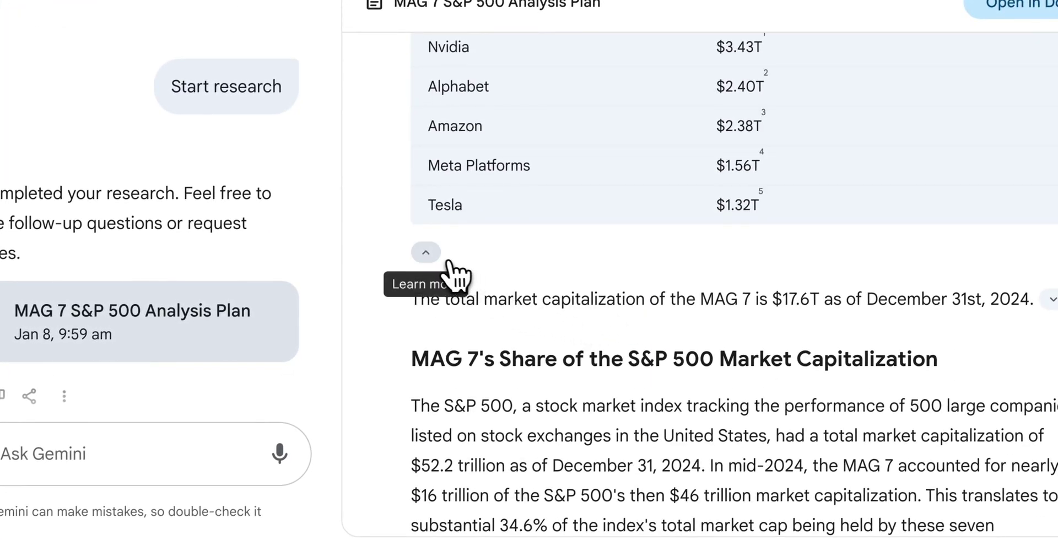
{"action": "left_click", "coordinate": [447, 262]}
{"action": "scroll", "coordinate": [534, 358], "scroll_direction": "down", "scroll_amount": 5}
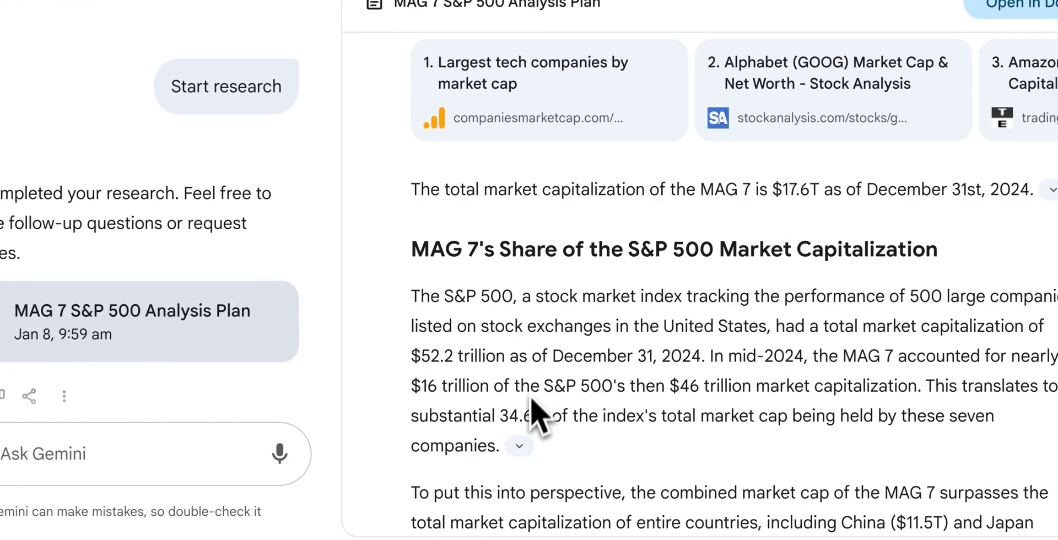
{"action": "left_click", "coordinate": [518, 445]}
{"action": "scroll", "coordinate": [532, 443], "scroll_direction": "down", "scroll_amount": 15}
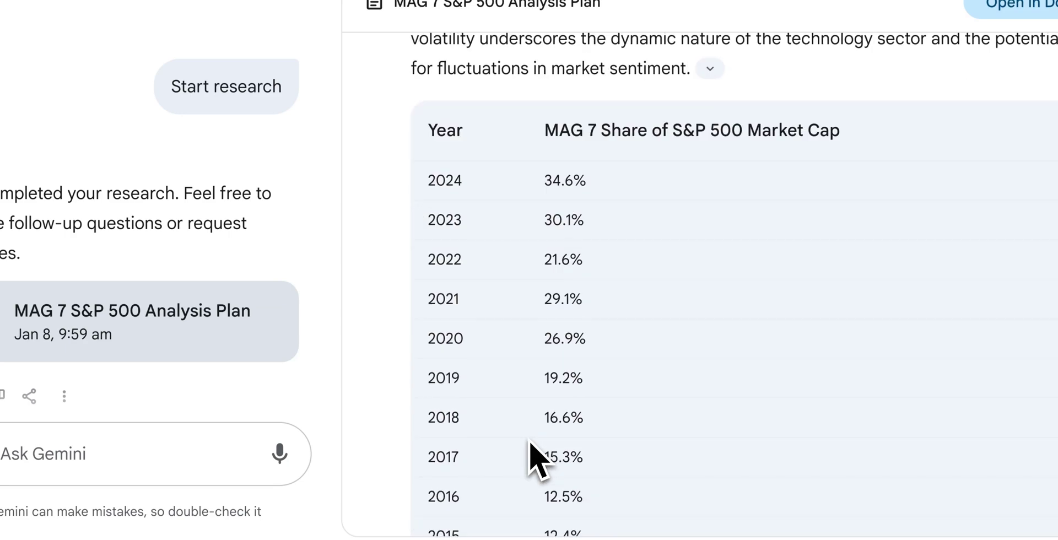
{"action": "scroll", "coordinate": [669, 394], "scroll_direction": "down", "scroll_amount": 4}
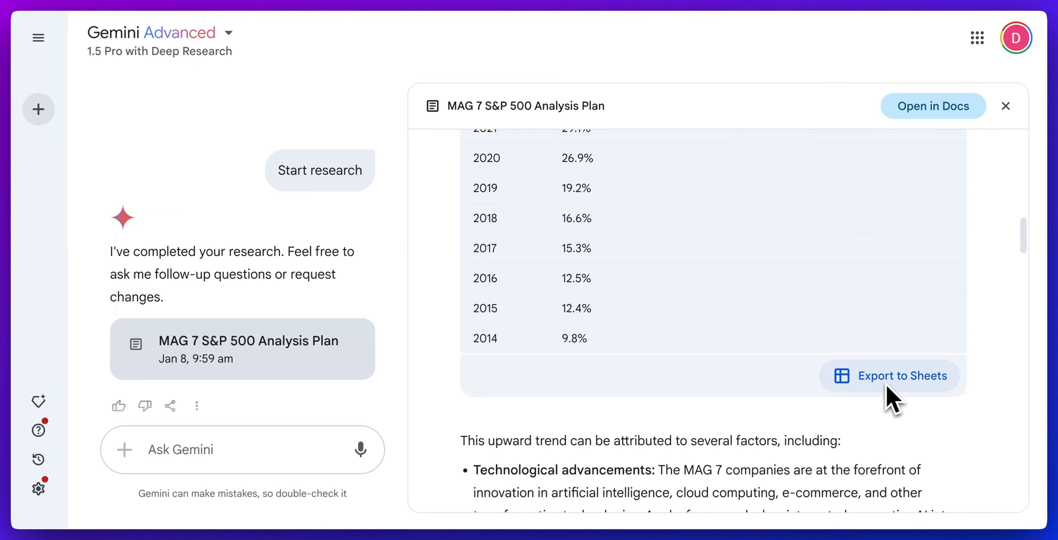
Scroll past the Conclusion to Sources and related content and the 47 researched websites
{"action": "scroll", "coordinate": [875, 386], "scroll_direction": "down", "scroll_amount": 3}
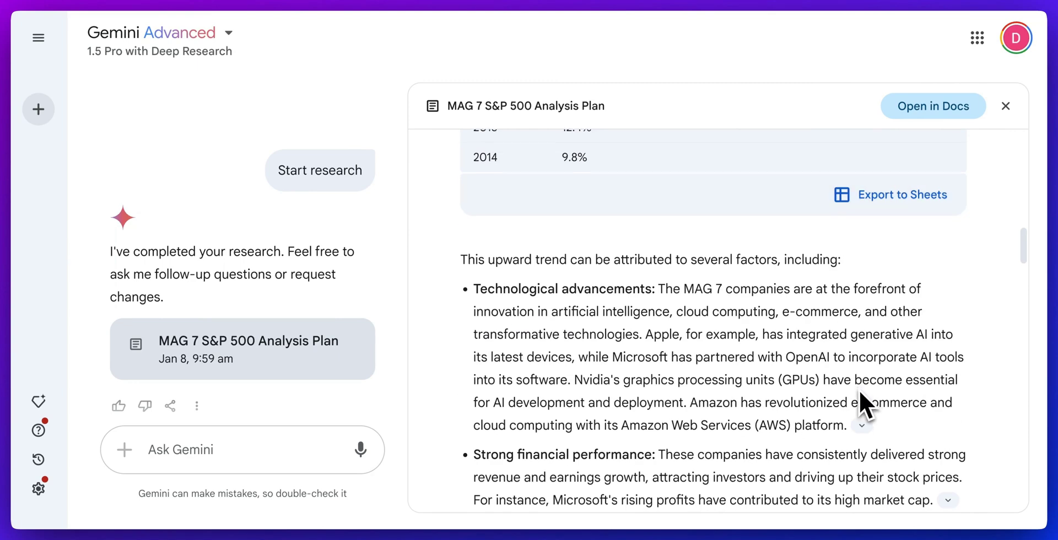
{"action": "scroll", "coordinate": [858, 390], "scroll_direction": "down", "scroll_amount": 8}
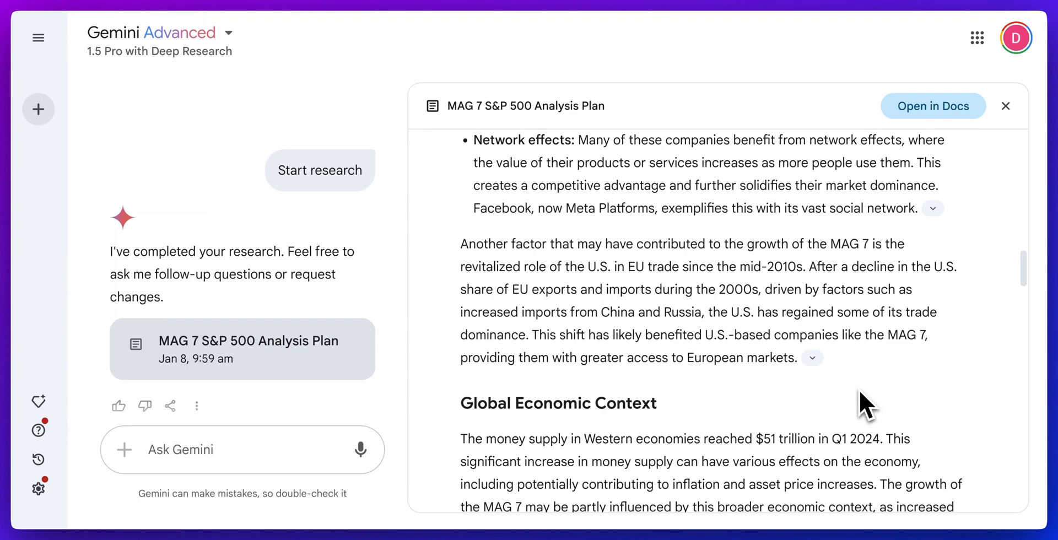
{"action": "scroll", "coordinate": [859, 389], "scroll_direction": "down", "scroll_amount": 10}
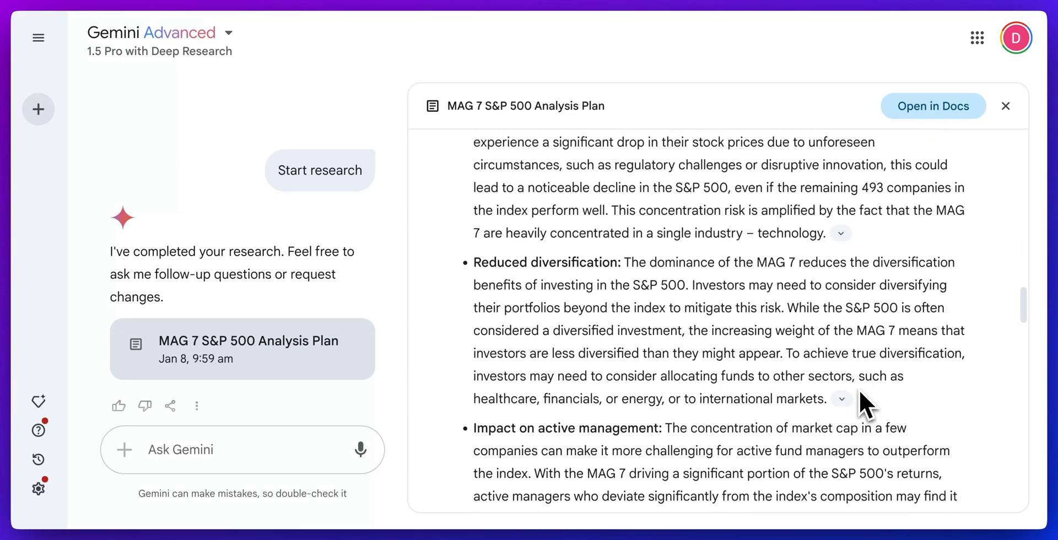
{"action": "scroll", "coordinate": [859, 388], "scroll_direction": "down", "scroll_amount": 10}
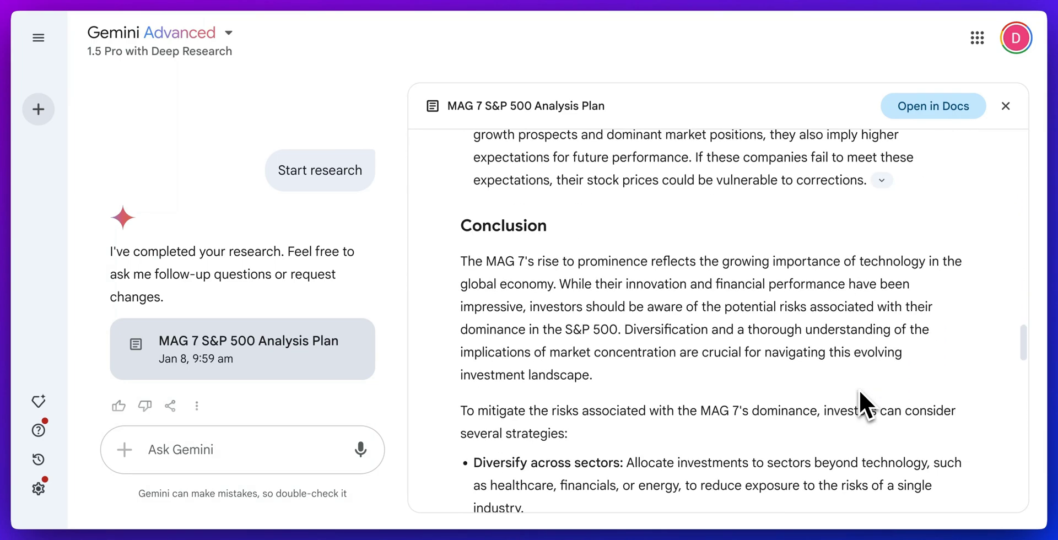
{"action": "scroll", "coordinate": [859, 390], "scroll_direction": "down", "scroll_amount": 1}
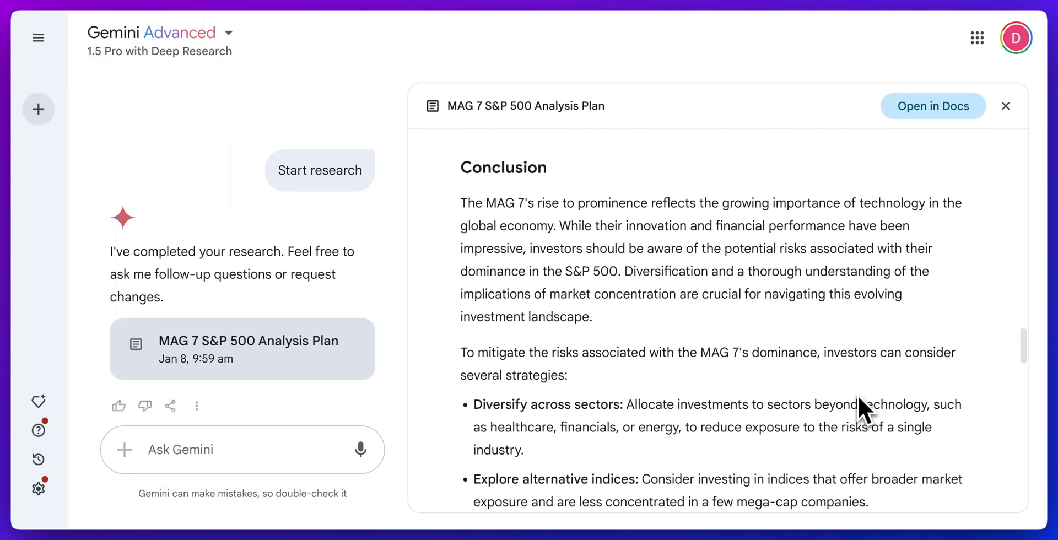
{"action": "scroll", "coordinate": [858, 396], "scroll_direction": "down", "scroll_amount": 7}
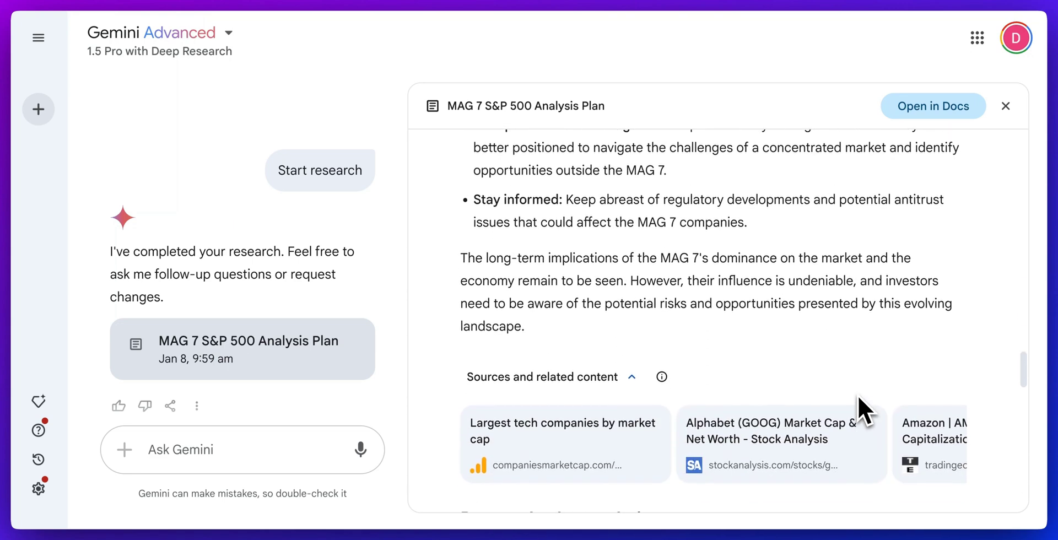
{"action": "scroll", "coordinate": [857, 395], "scroll_direction": "down", "scroll_amount": 4}
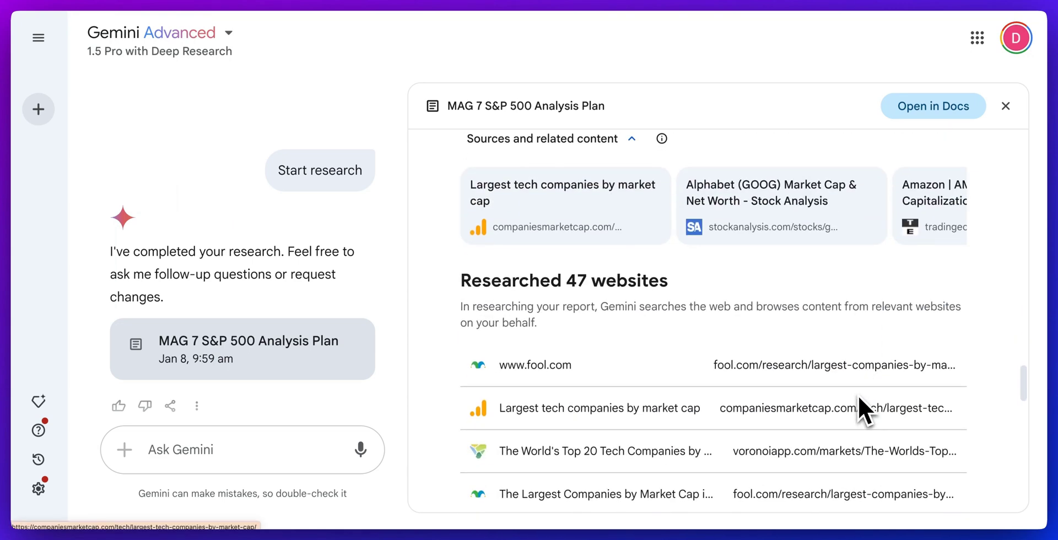